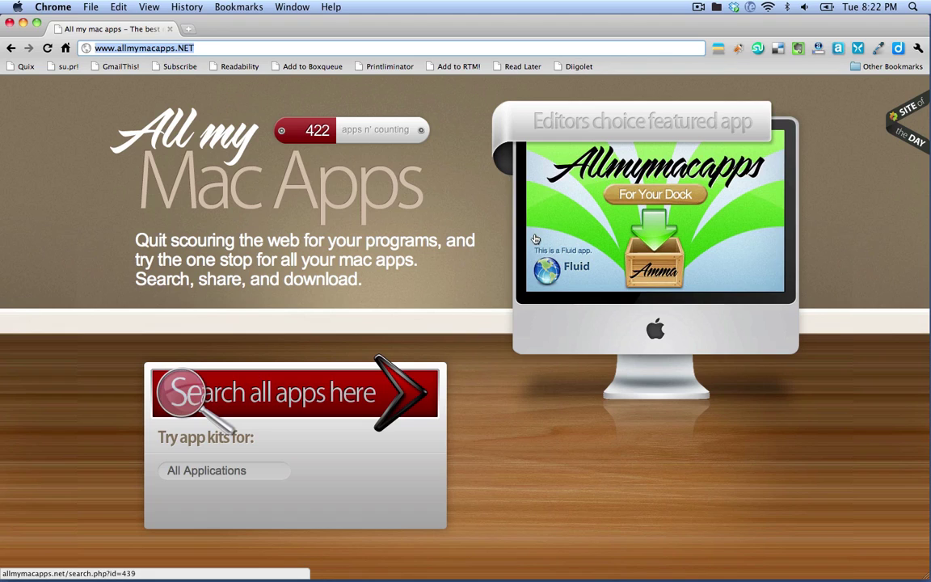
# Step: Preview the featured app's page in a new tab, close it, then download allmymacapps.zip
pyautogui.rightClick(545, 272)
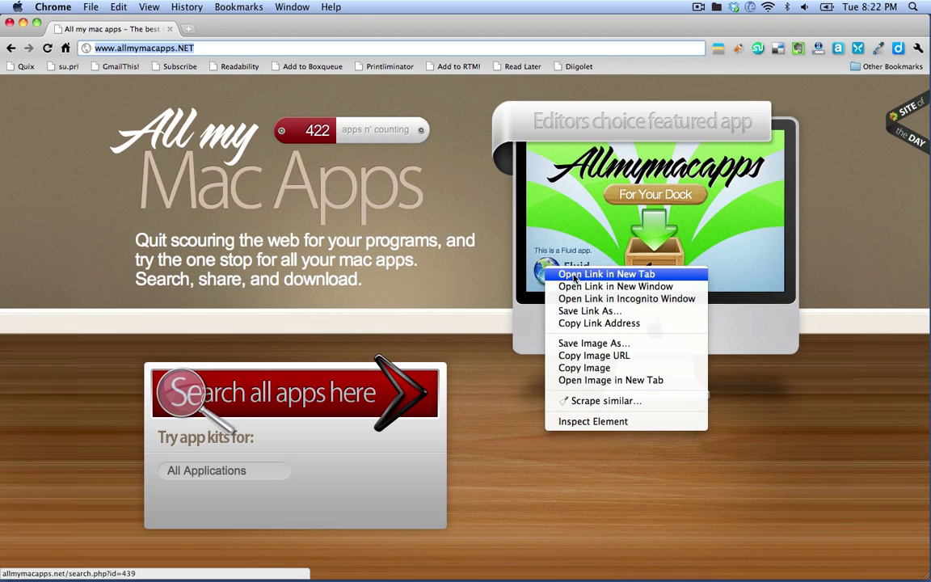
pyautogui.click(575, 275)
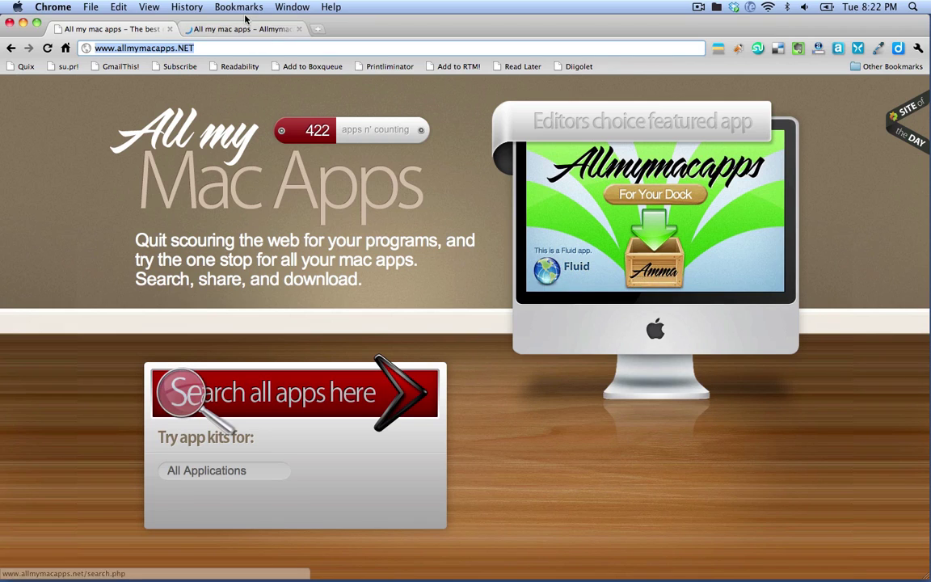
pyautogui.click(242, 30)
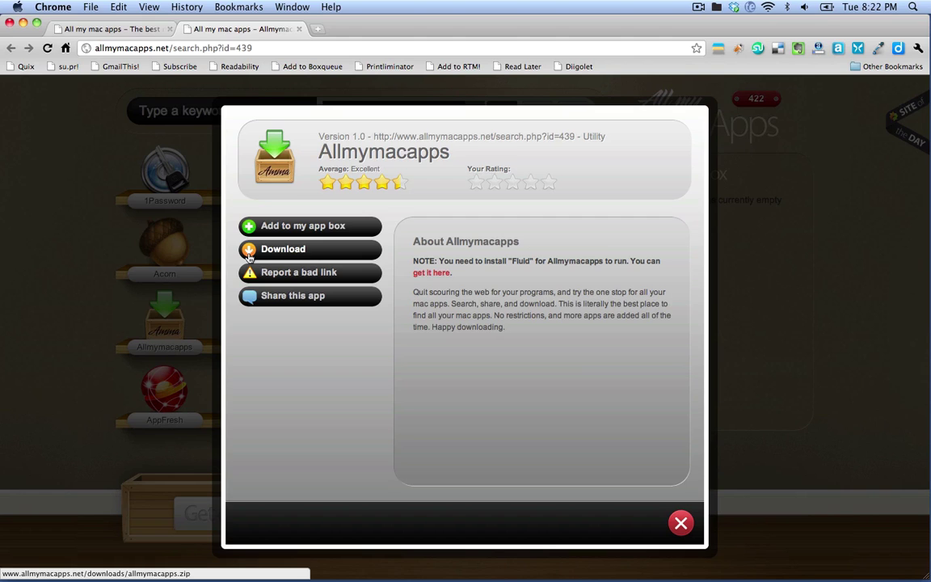
pyautogui.click(298, 29)
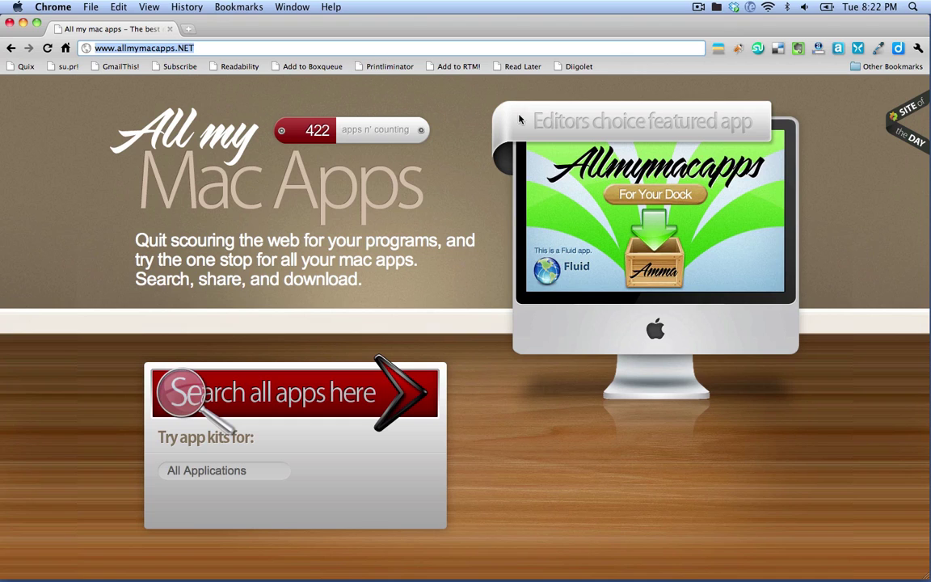
pyautogui.click(653, 202)
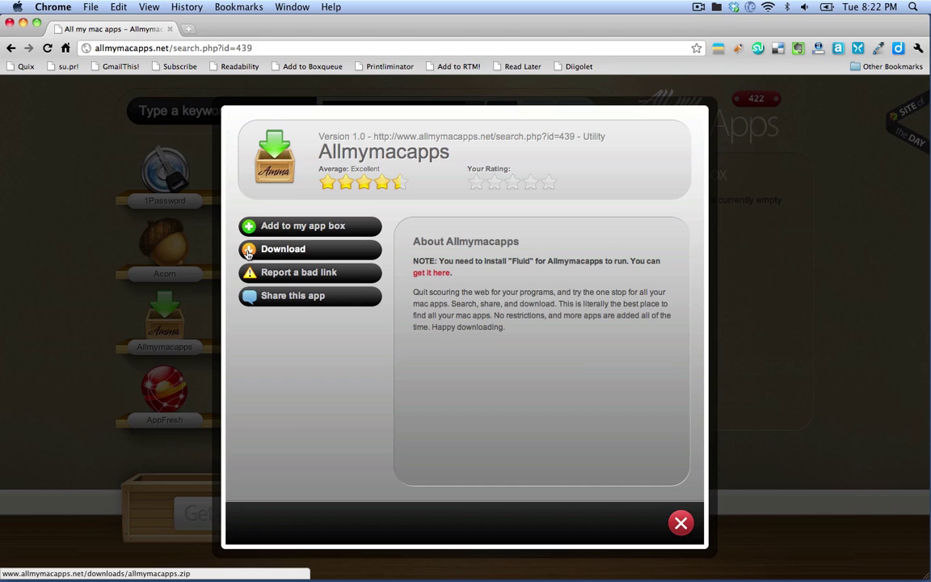
pyautogui.click(248, 251)
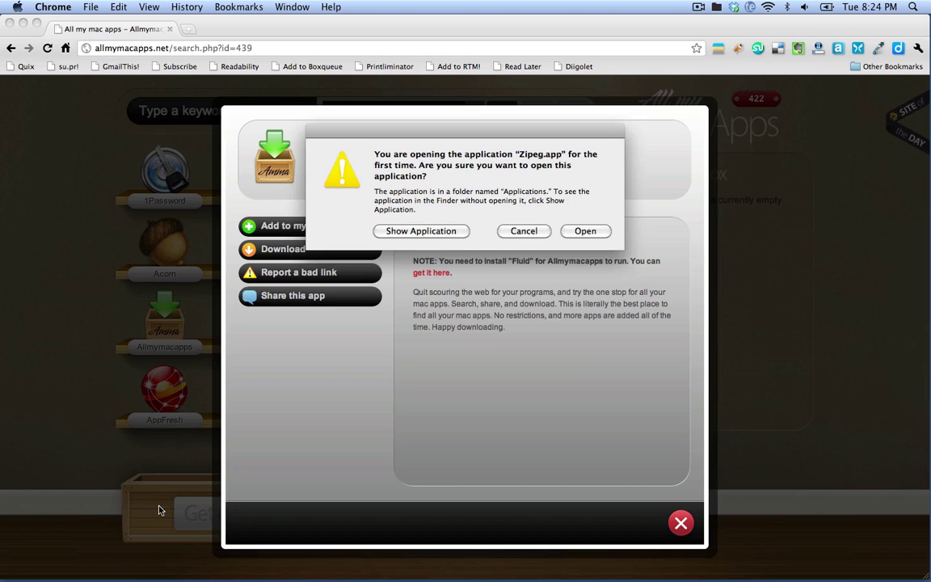
# Step: Allow Zipeg to open, then extract Allmymacapps.app from the zip into the Applications folder
pyautogui.click(604, 232)
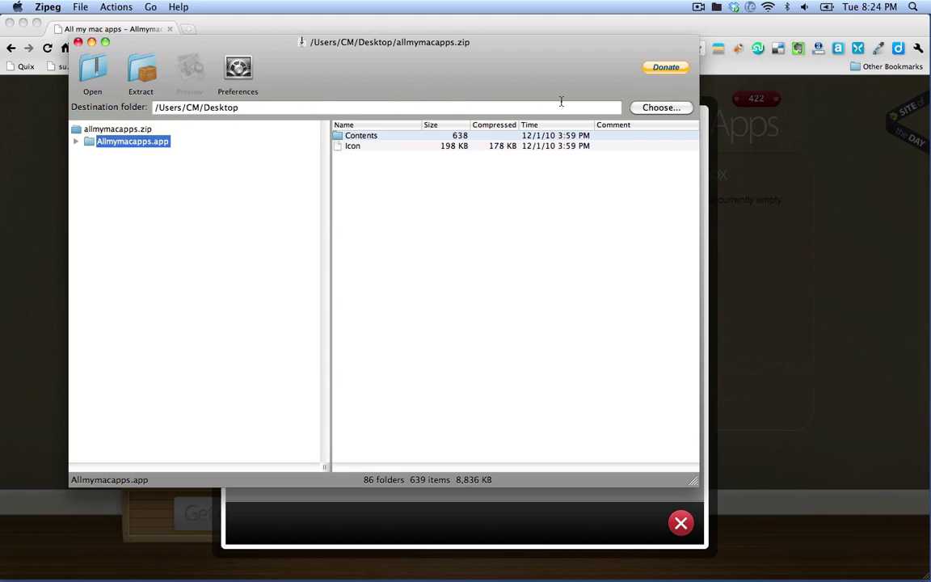
pyautogui.click(654, 108)
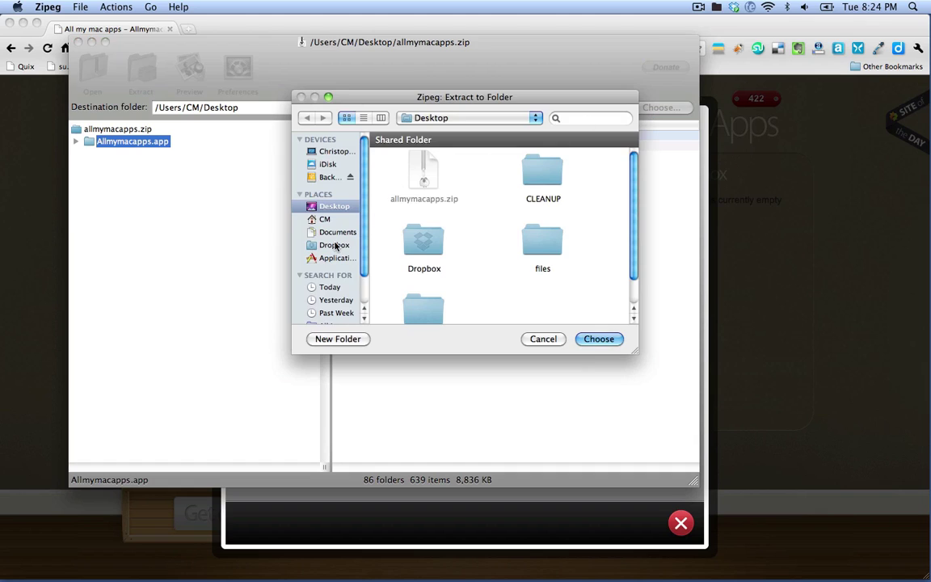
pyautogui.click(334, 258)
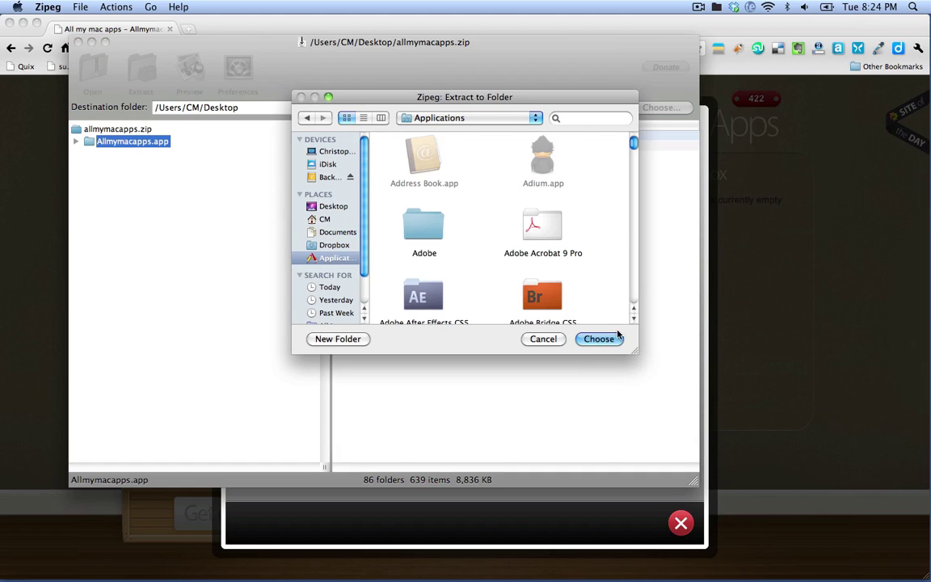
pyautogui.click(599, 339)
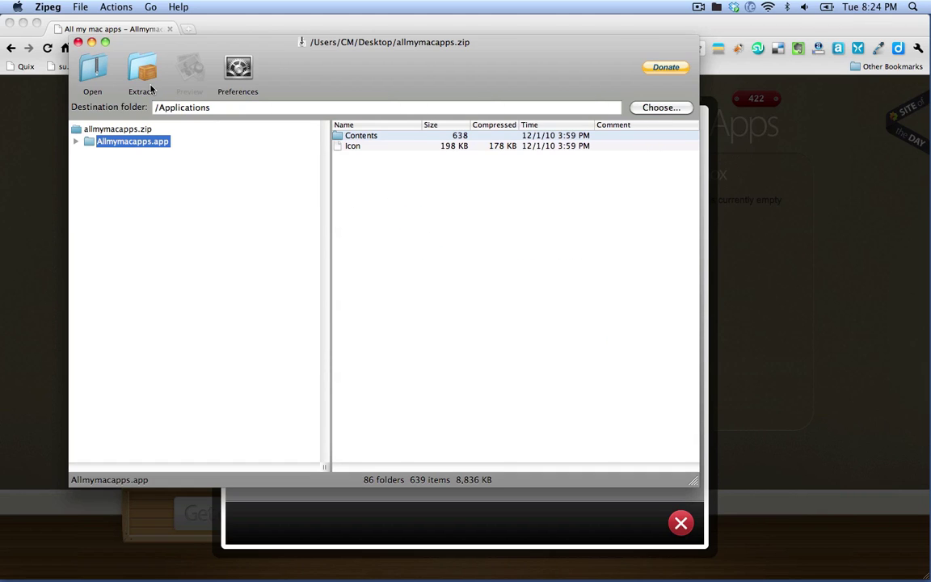
pyautogui.click(141, 72)
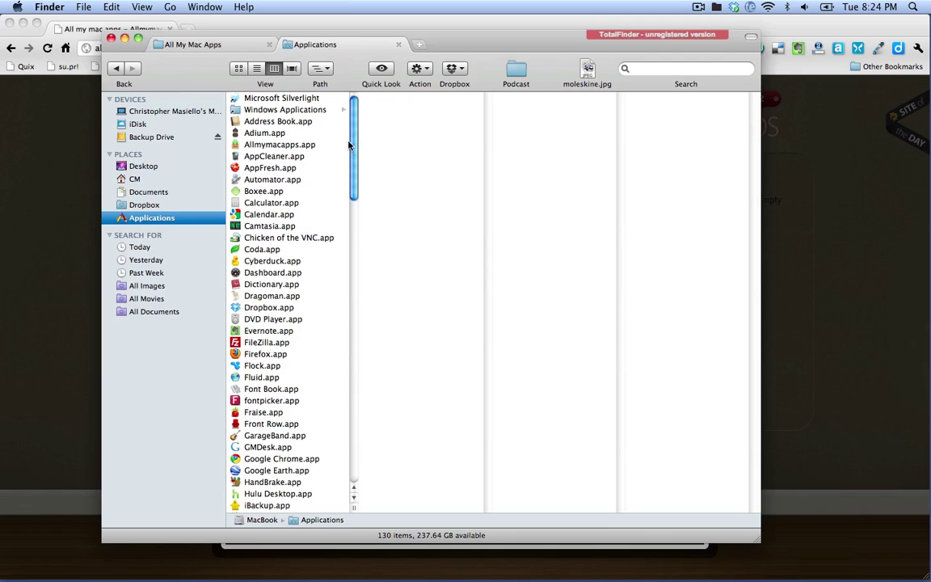
# Step: Launch Allmymacapps.app from Finder's Applications folder
pyautogui.click(282, 144)
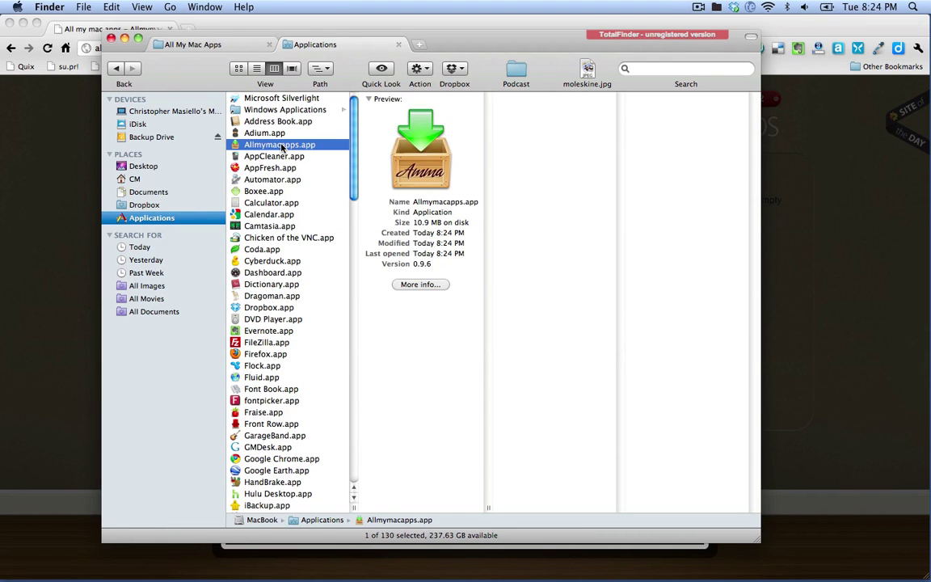
pyautogui.doubleClick(282, 144)
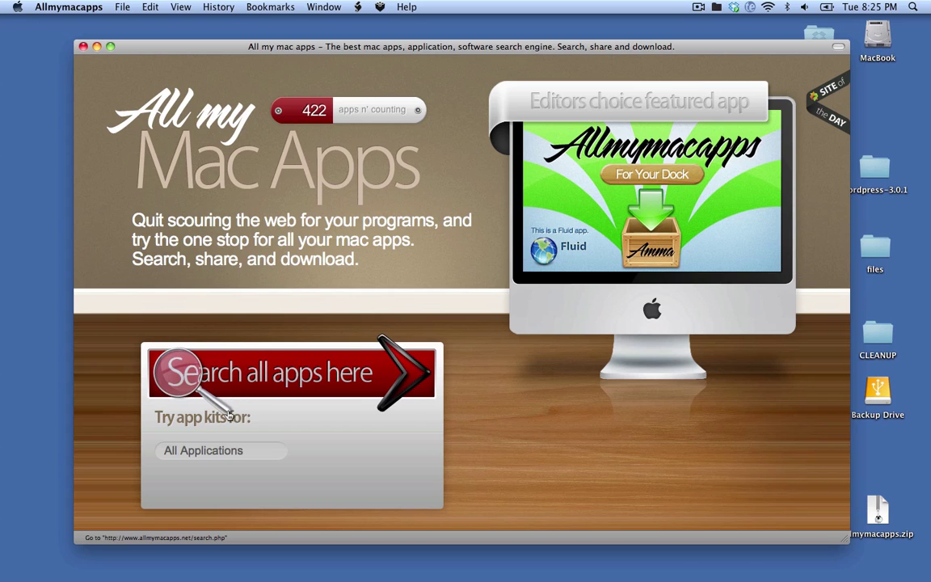
# Step: Filter the app search page to the Browser category, showing both free and paid apps
pyautogui.click(249, 371)
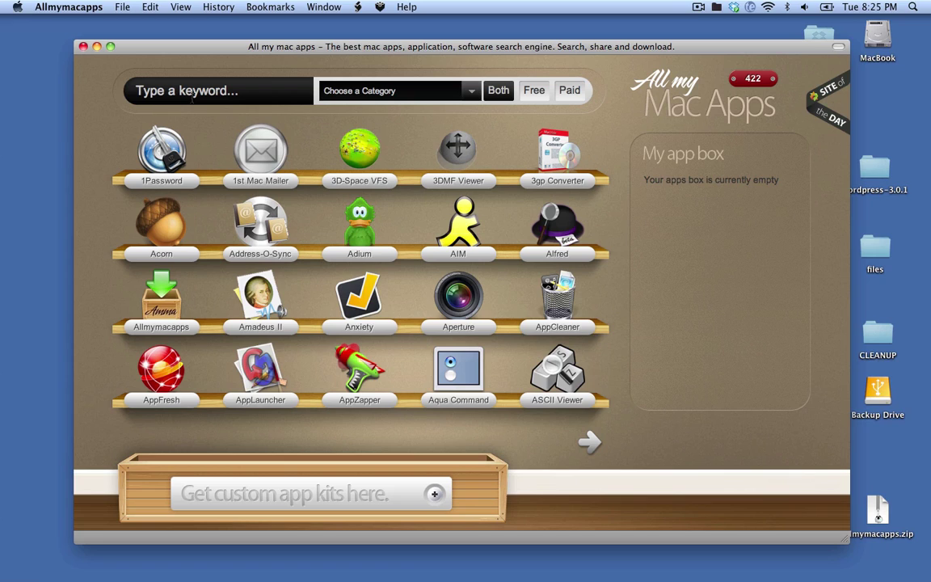
pyautogui.click(468, 95)
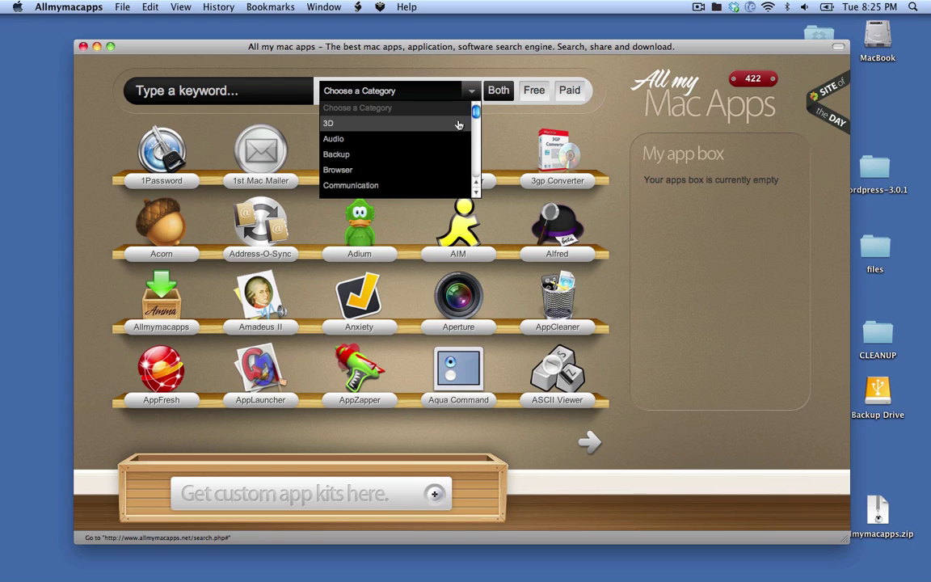
pyautogui.scroll(-2, 460, 141)
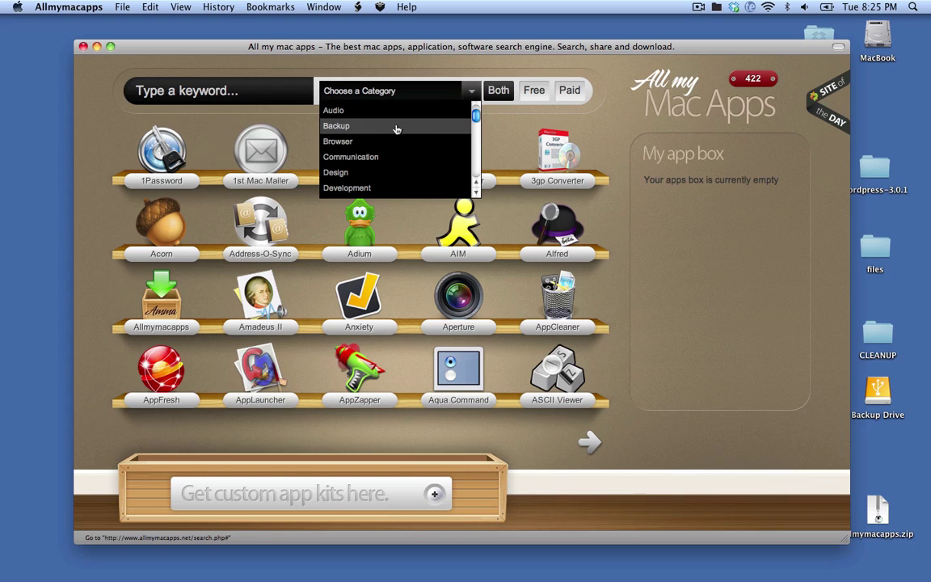
pyautogui.click(353, 142)
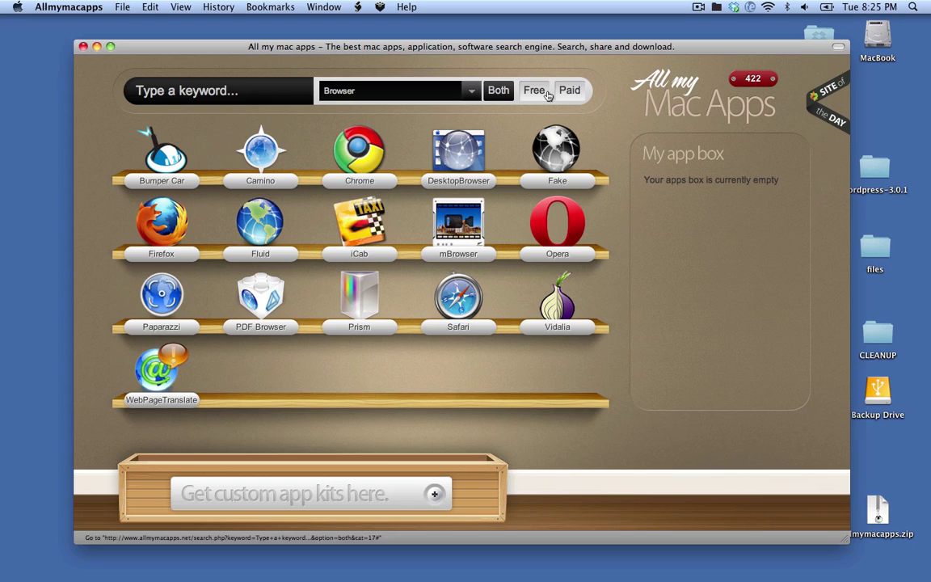
pyautogui.click(535, 90)
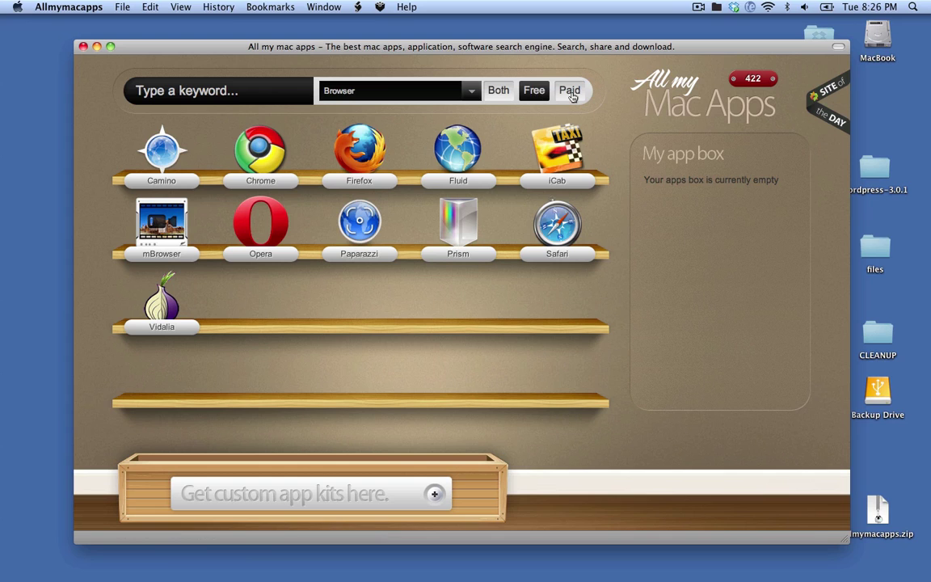
pyautogui.click(571, 92)
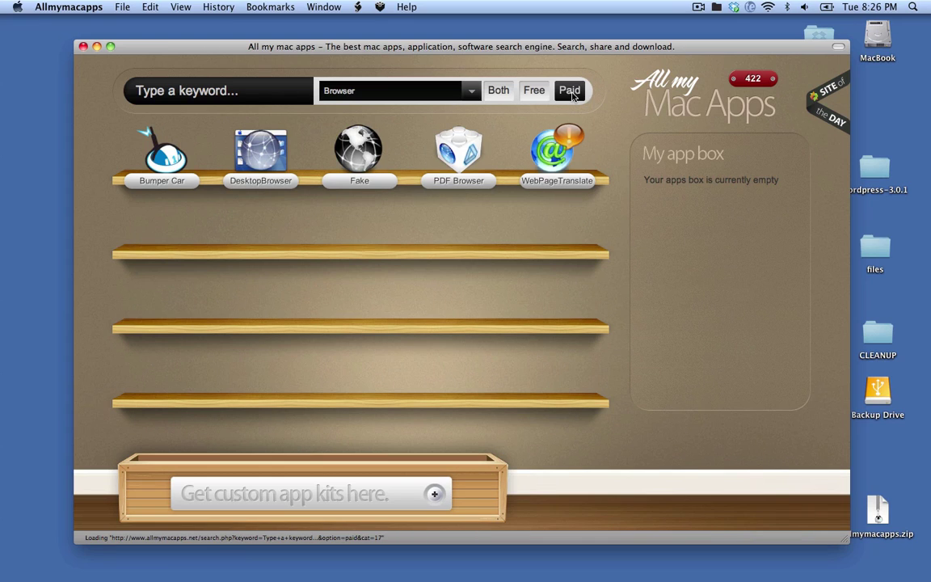
pyautogui.click(497, 92)
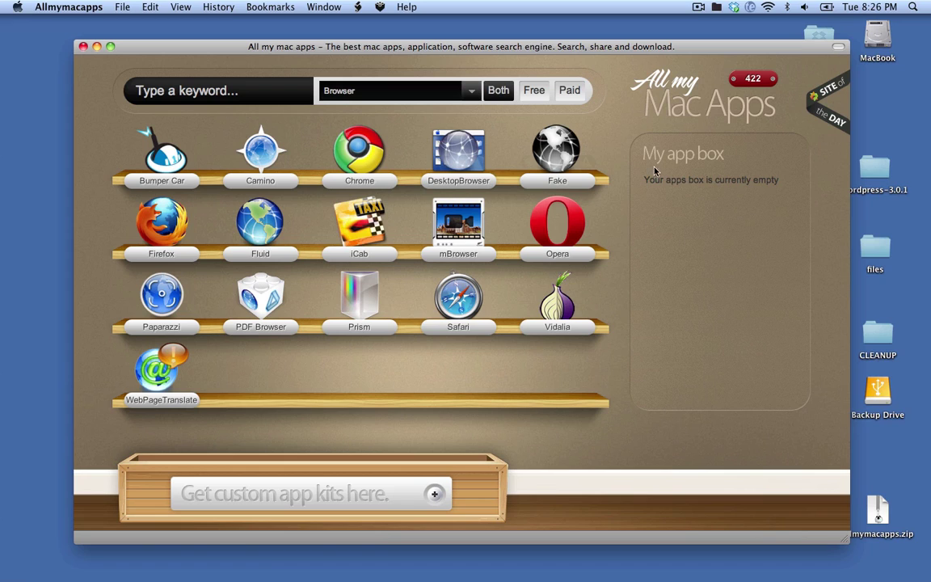
# Step: Open Opera's details, add Opera to My app box, and close the details window
pyautogui.moveTo(566, 236)
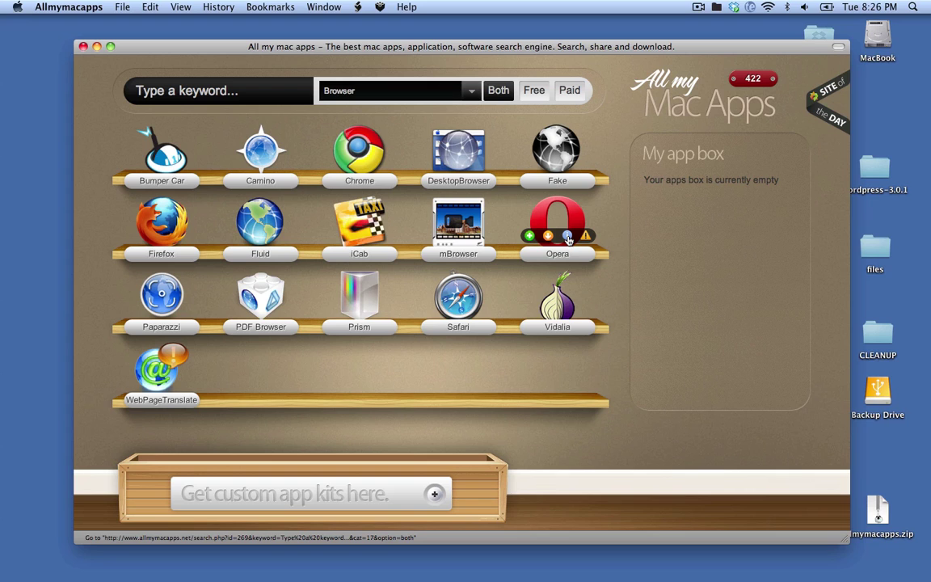
pyautogui.click(568, 238)
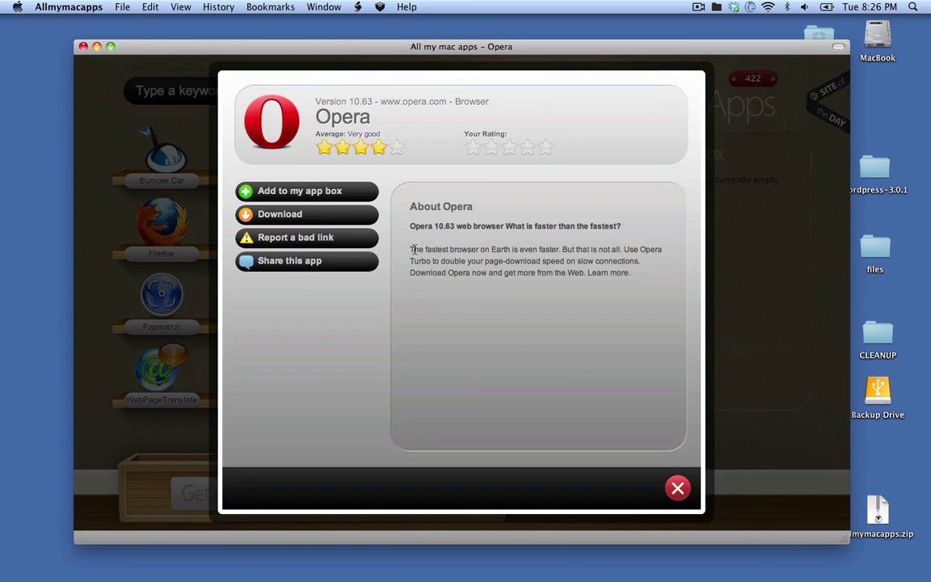
pyautogui.moveTo(411, 250); pyautogui.dragTo(633, 275)
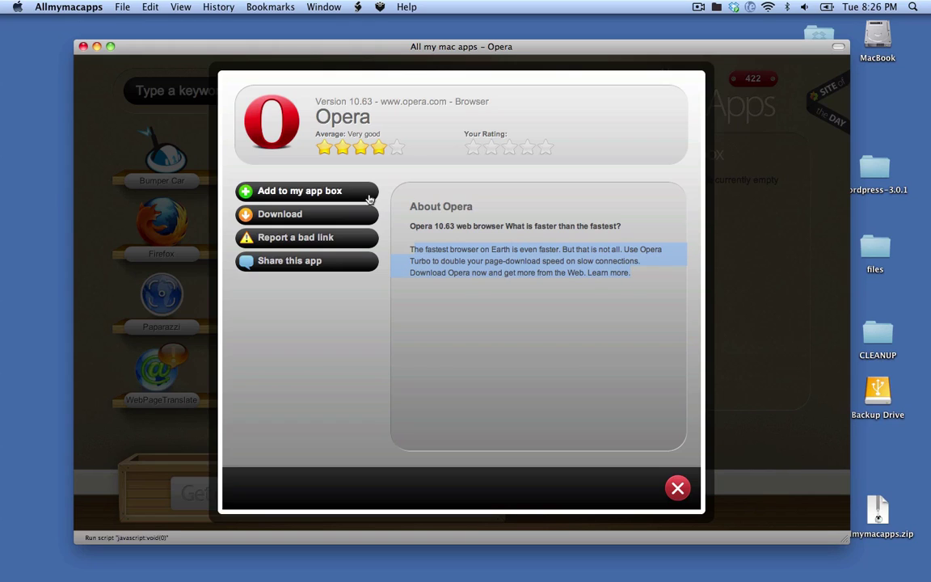
pyautogui.click(322, 192)
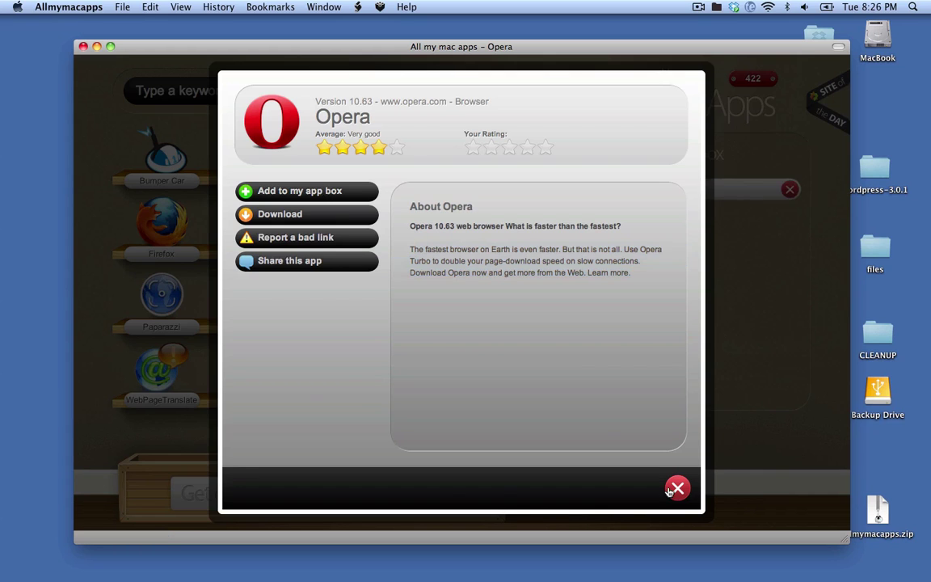
pyautogui.click(678, 488)
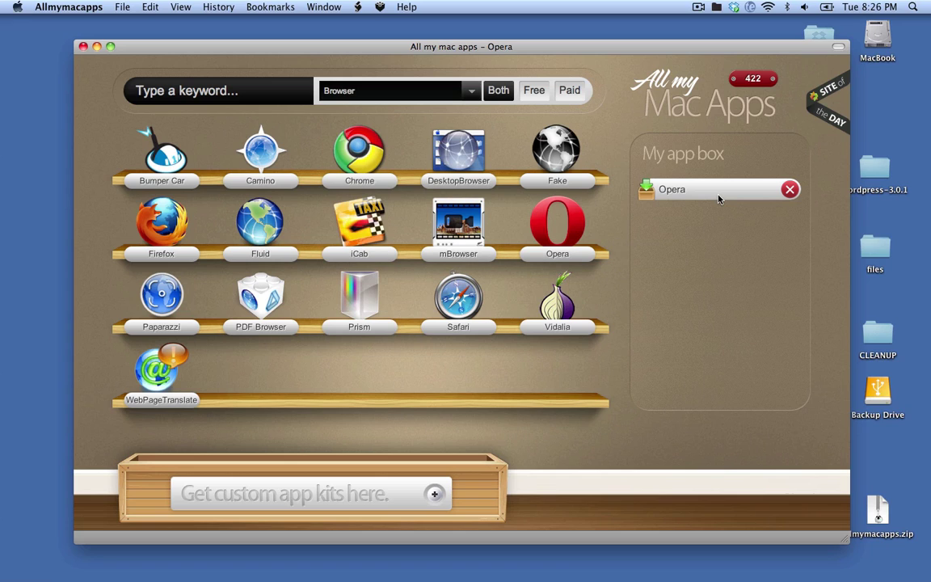
# Step: Switch to page two of the Utility apps and add DropZone and DragThing to My app box
pyautogui.click(404, 91)
pyautogui.click(426, 132)
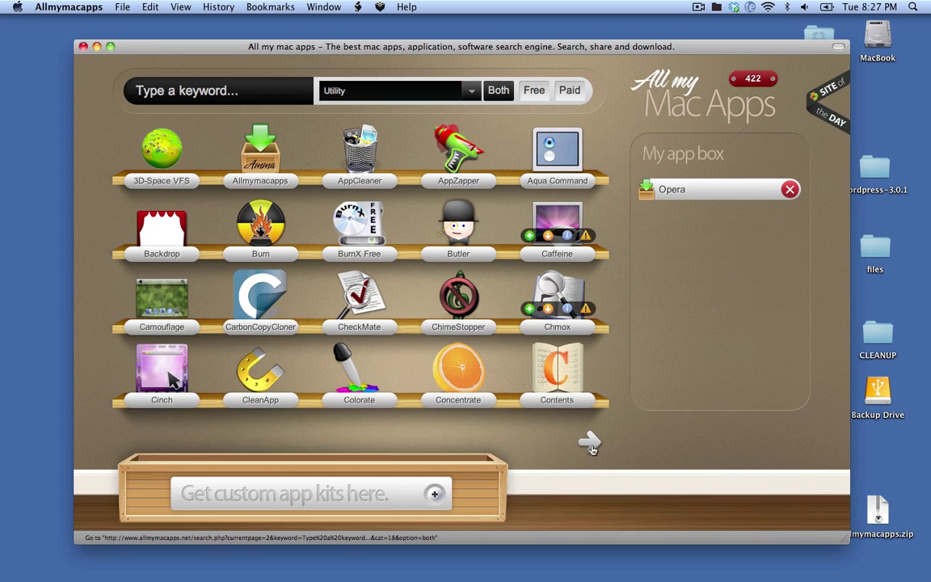
pyautogui.click(590, 443)
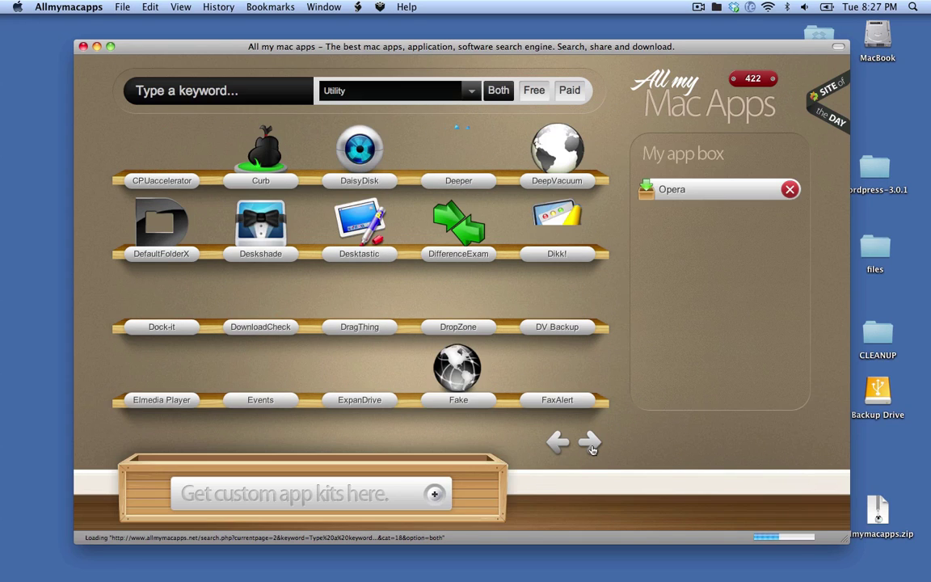
pyautogui.moveTo(434, 314)
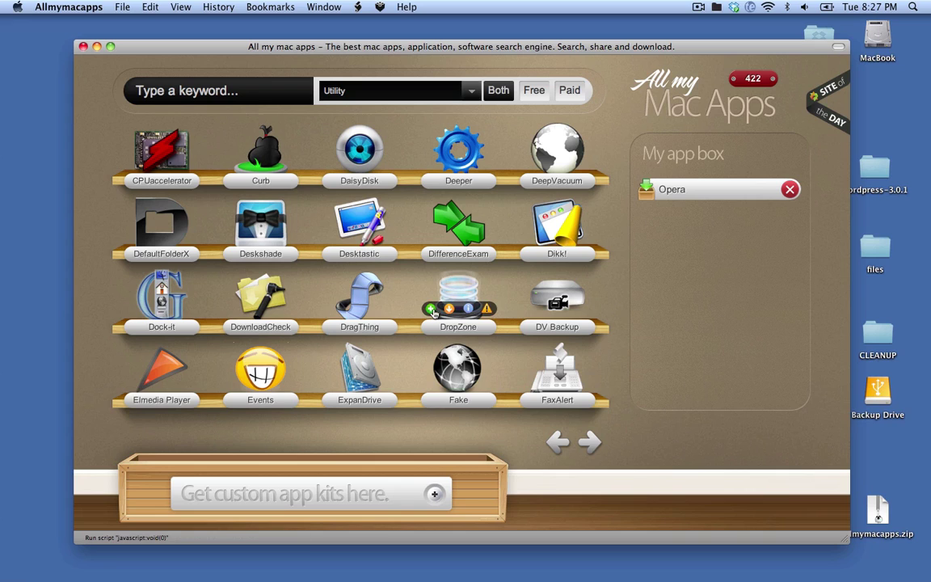
pyautogui.click(433, 312)
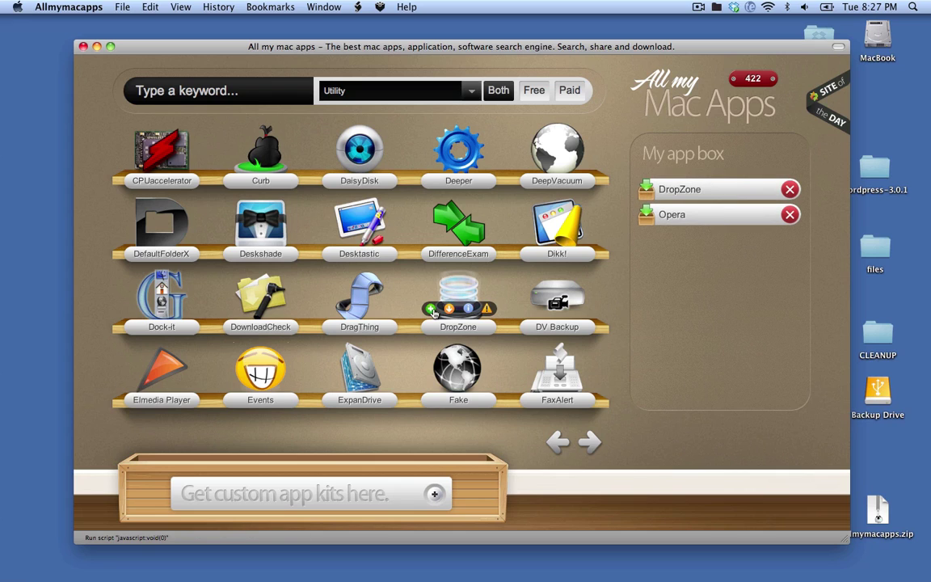
pyautogui.moveTo(359, 319)
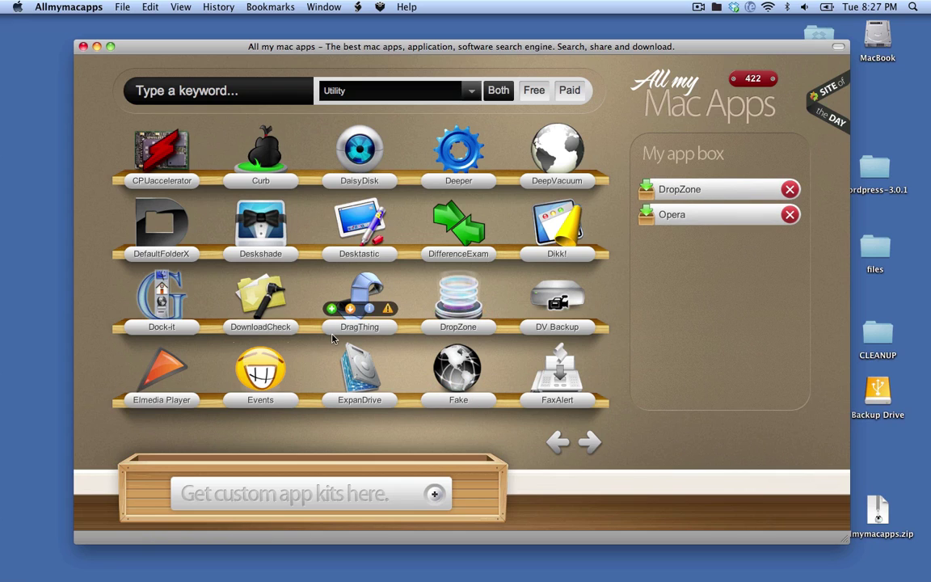
pyautogui.click(330, 314)
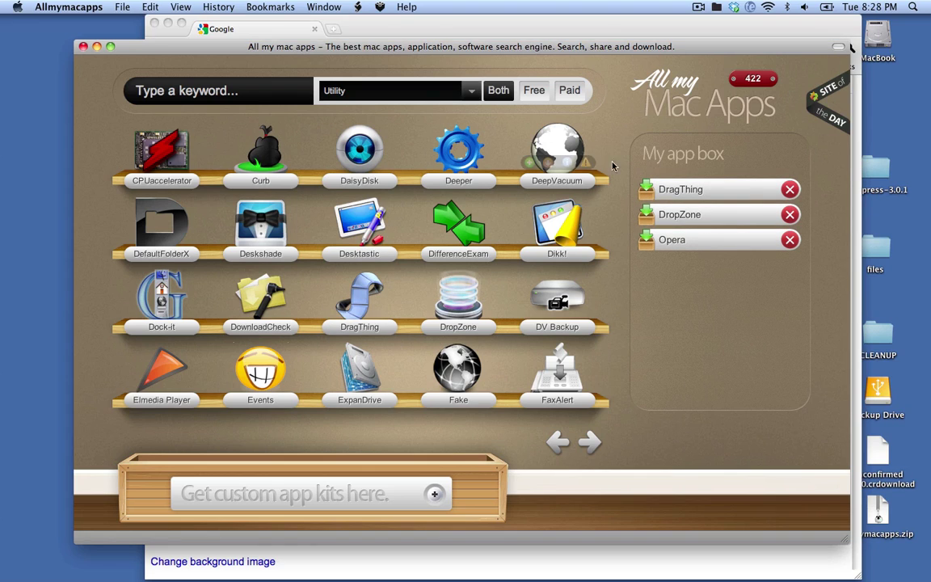
# Step: Download DragThing-5.9.6.dmg from My app box, keeping it despite Chrome's harmful-file warning
pyautogui.click(645, 193)
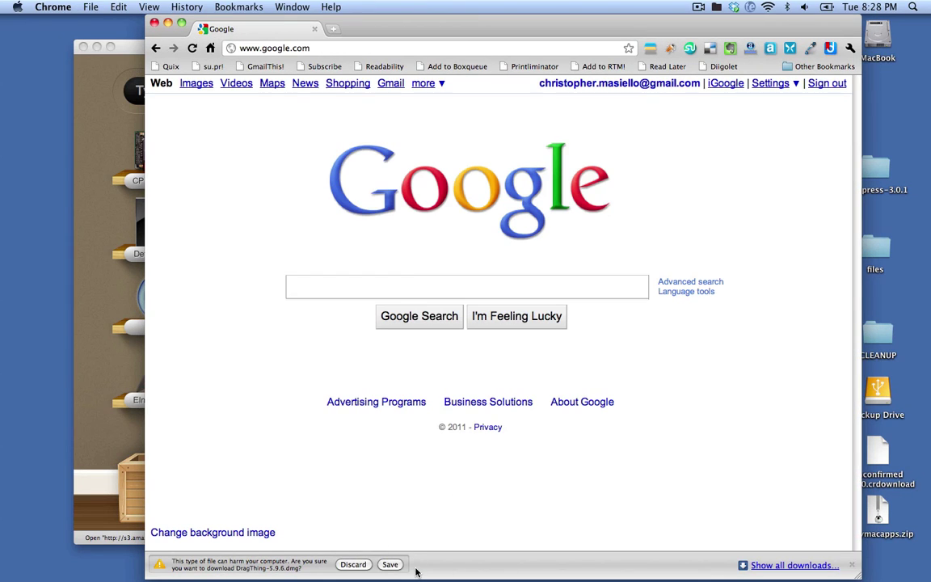
pyautogui.click(396, 568)
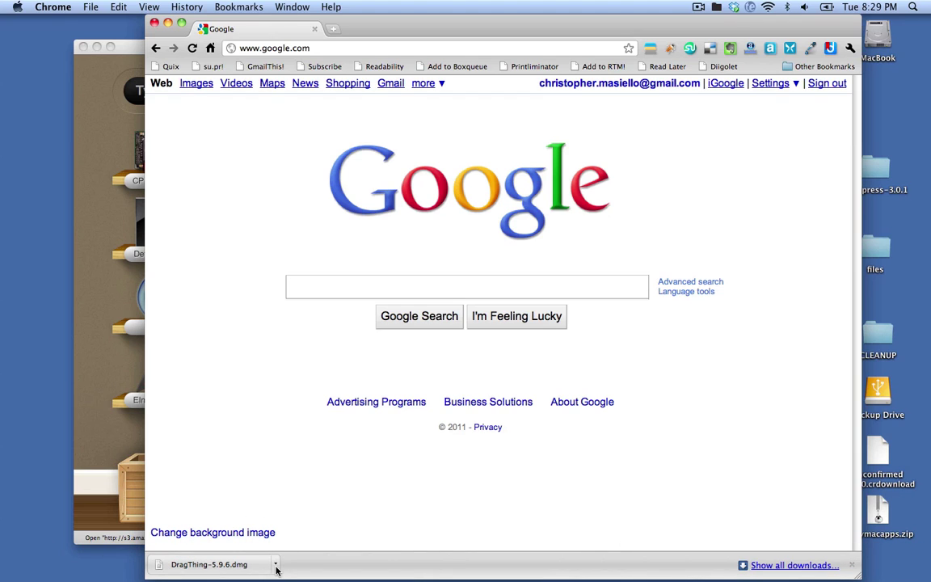
pyautogui.click(275, 564)
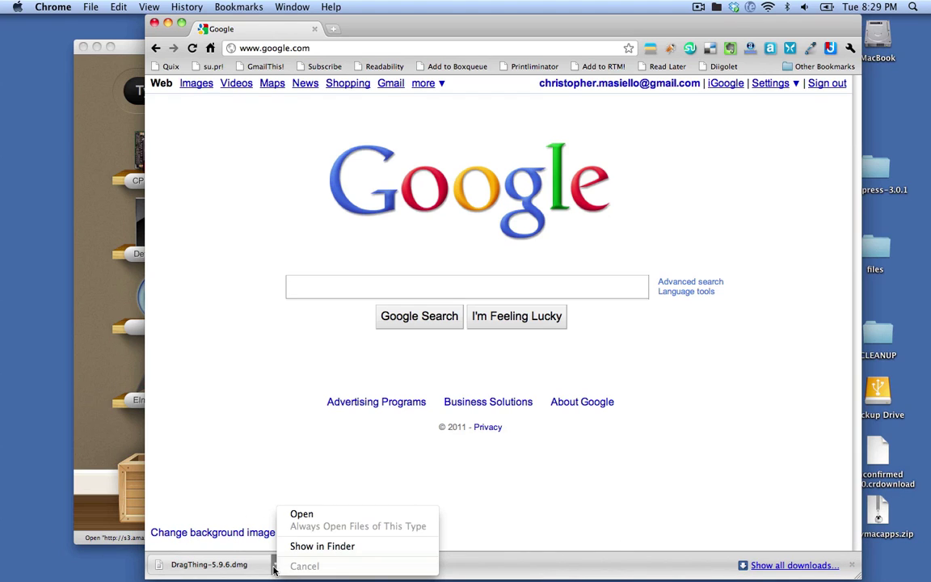
# Step: Open the DragThing 5.9.6 disk image, copy DragThing.app into Applications, and return to Allmymacapps
pyautogui.click(324, 514)
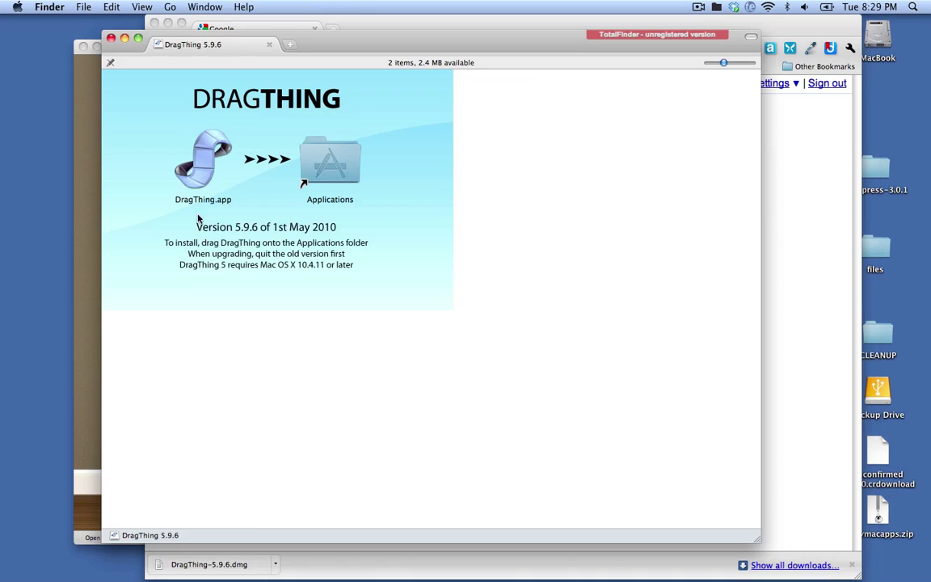
pyautogui.moveTo(190, 154); pyautogui.dragTo(307, 171)
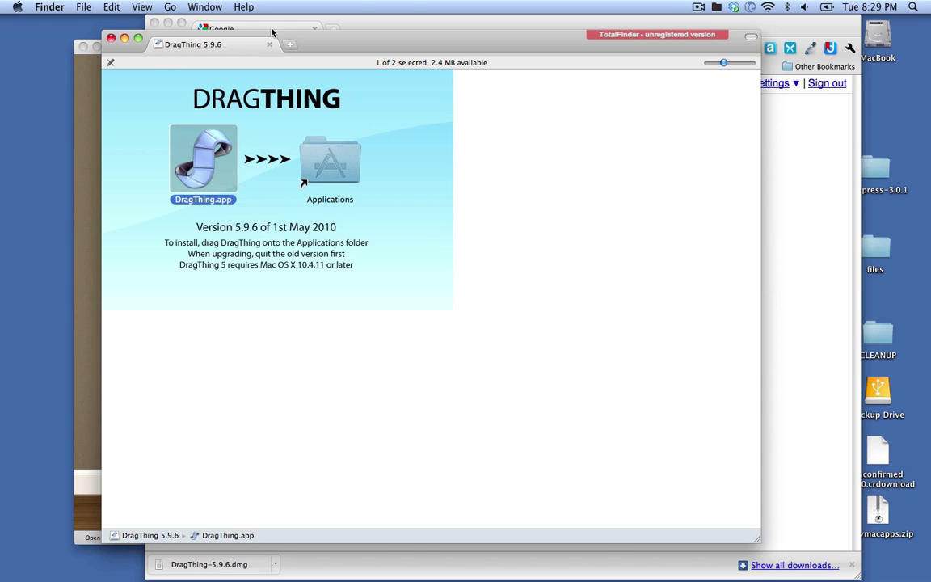
pyautogui.press('super+Tab')
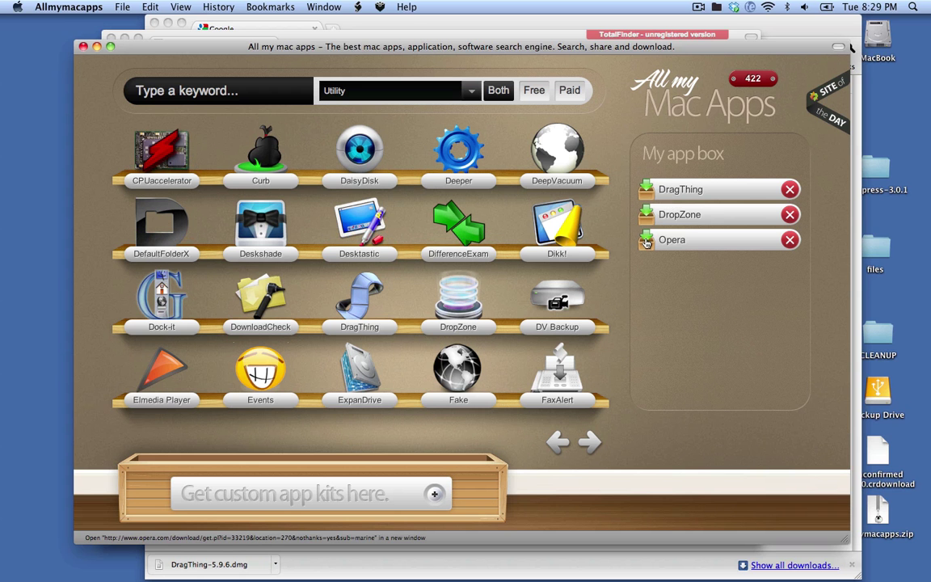
# Step: Download Dropzone-0.3.3.zip set to open when done, and extract Dropzone.app into /Applications
pyautogui.click(647, 216)
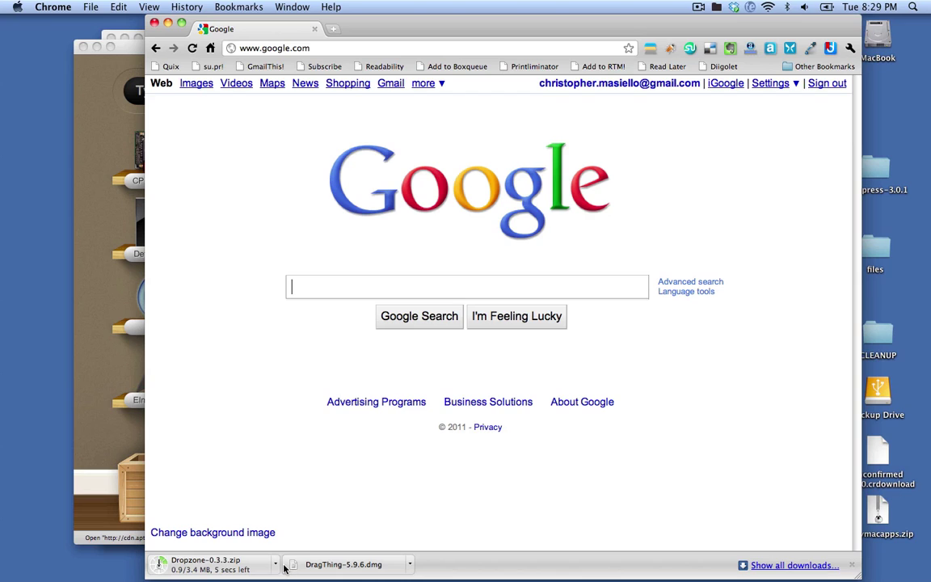
pyautogui.click(275, 569)
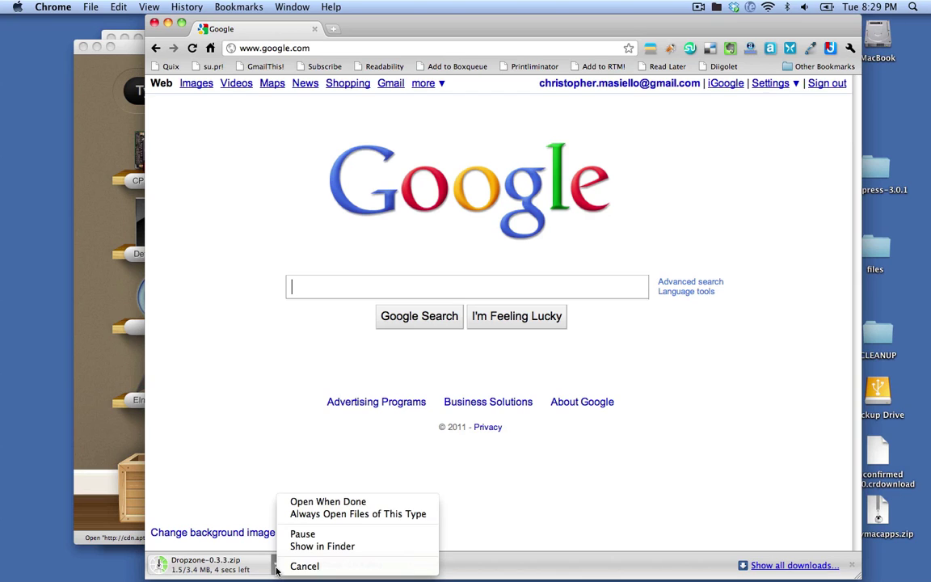
pyautogui.click(311, 502)
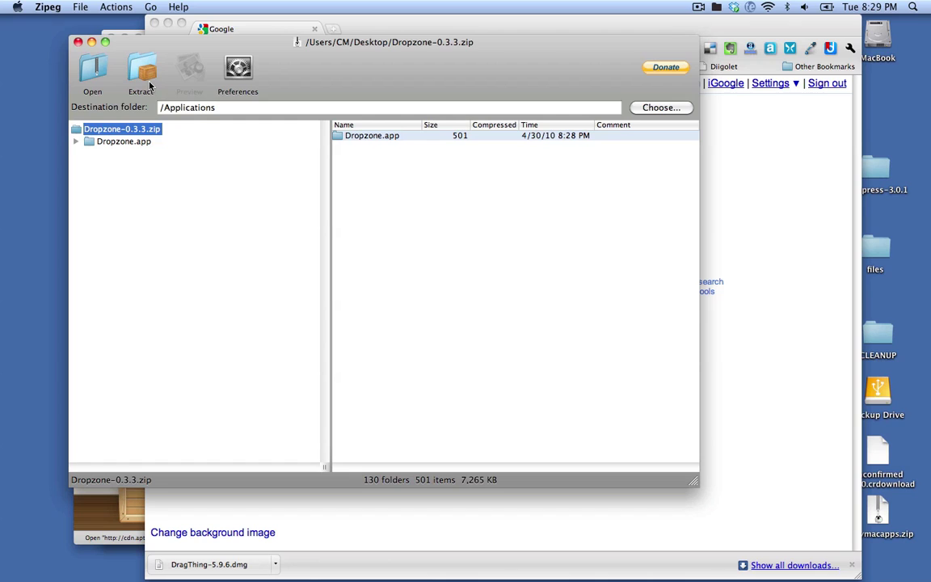
pyautogui.click(149, 85)
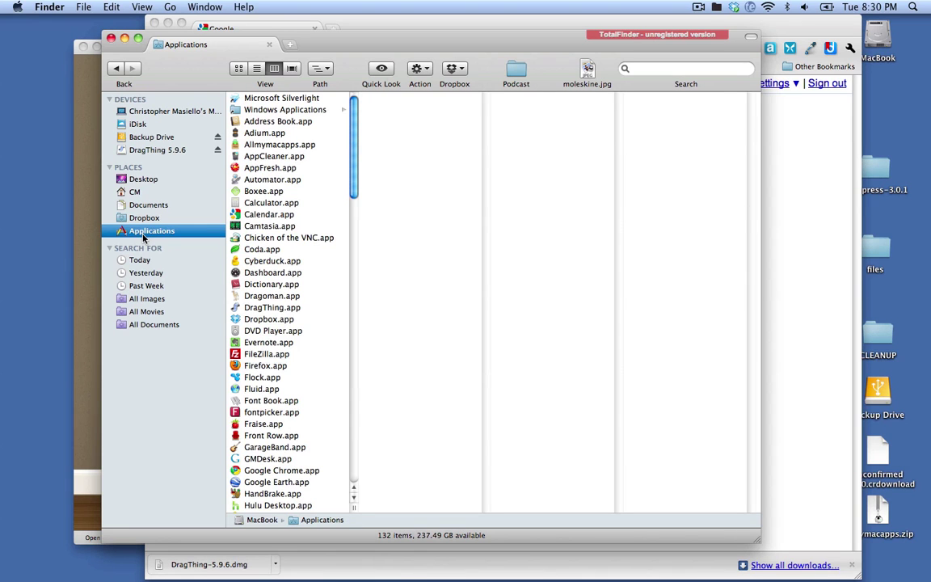
# Step: Launch DragThing from Applications, approve the Internet-download security prompt, and return to Allmymacapps
pyautogui.click(260, 312)
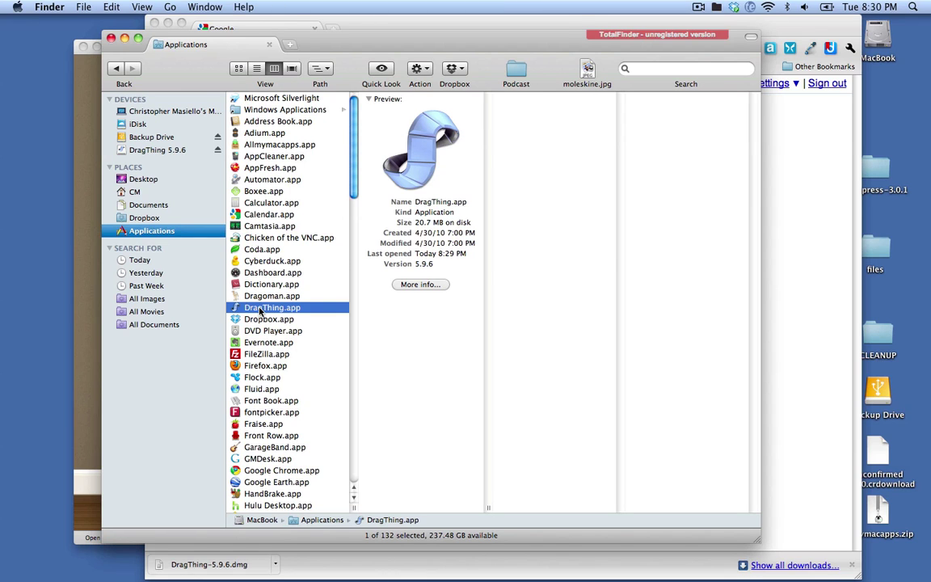
pyautogui.doubleClick(260, 311)
pyautogui.click(556, 222)
pyautogui.click(79, 268)
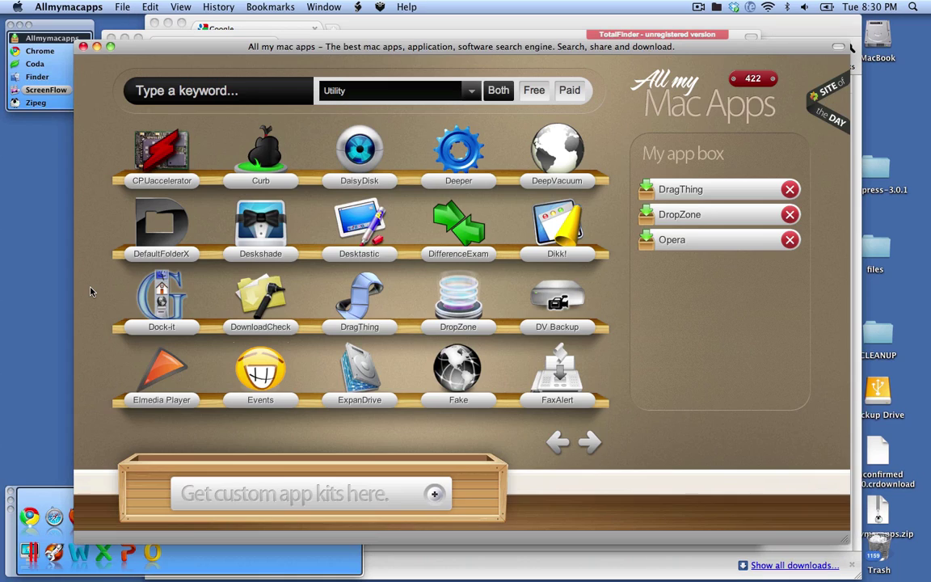
# Step: Remove DragThing from My app box so only DropZone and Opera remain
pyautogui.click(791, 215)
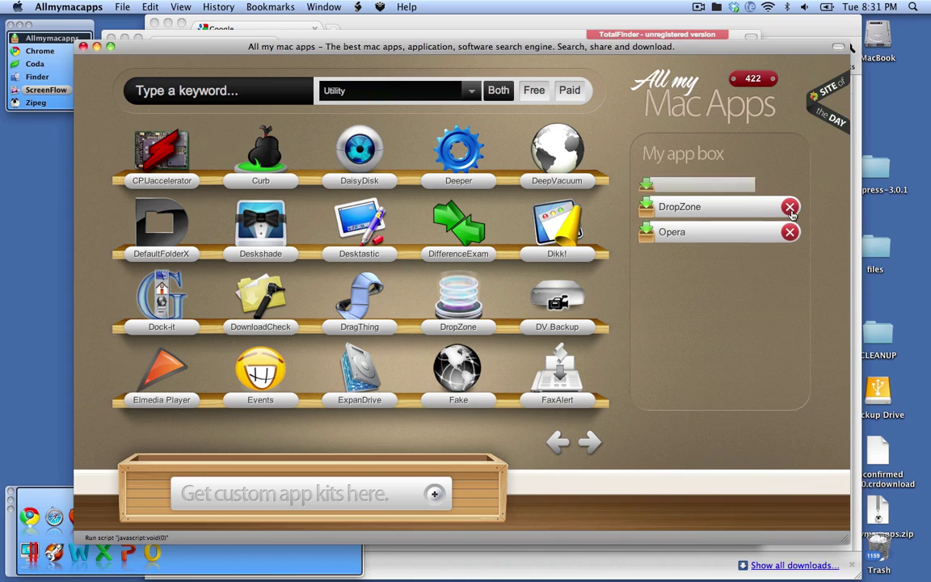